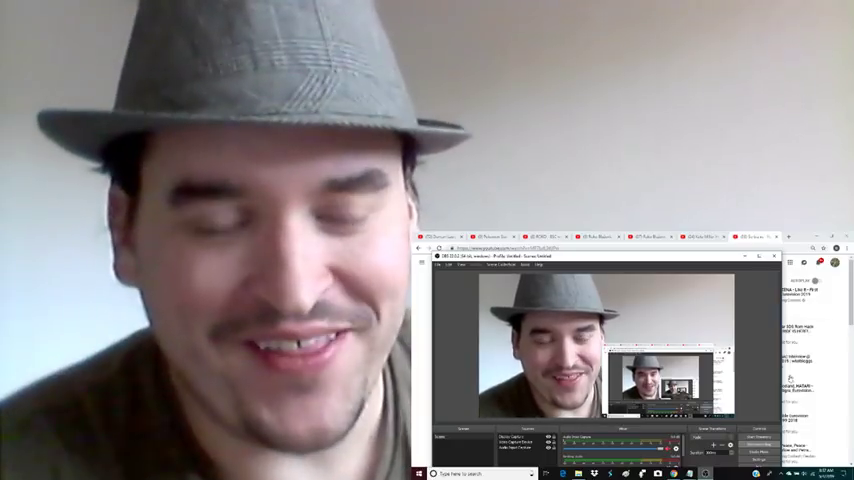
Play the Serbia Kruna first rehearsal video in full screen on YouTube
click(428, 336)
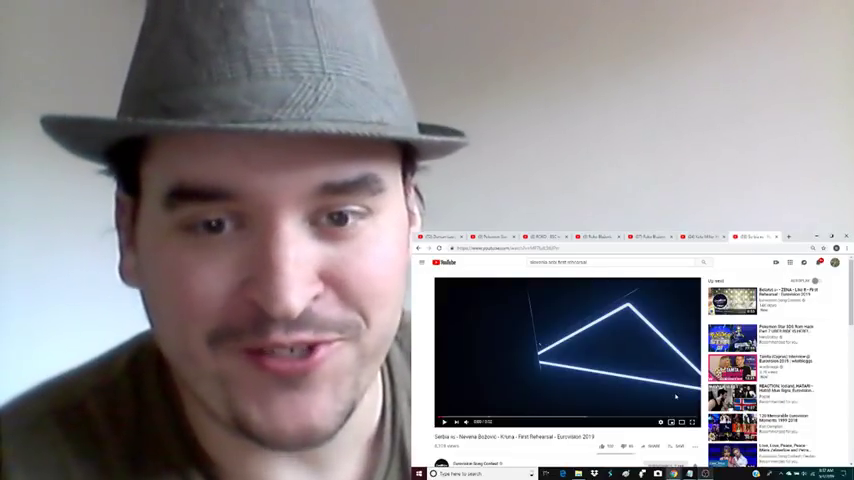
click(692, 423)
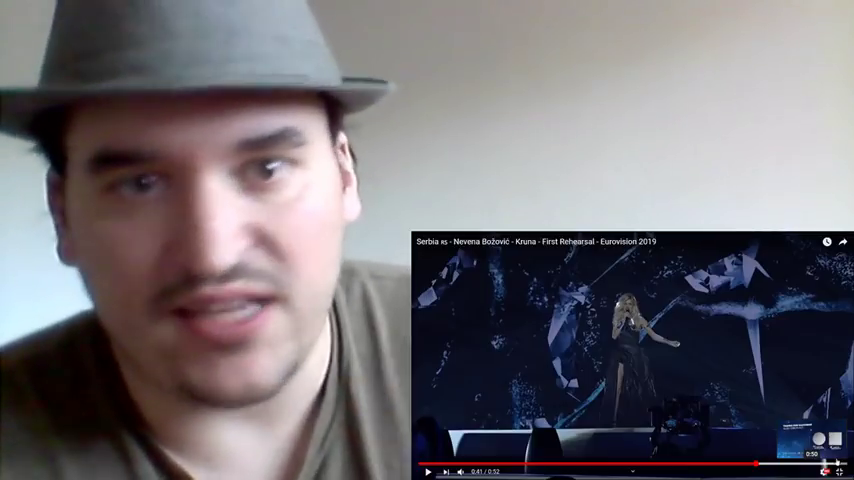
Exit full-screen playback and bring the OBS Studio window back to the front
click(839, 471)
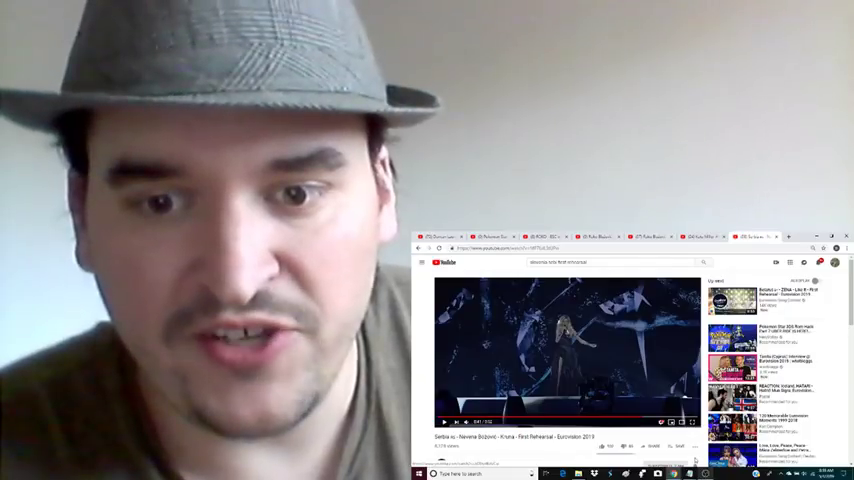
click(705, 473)
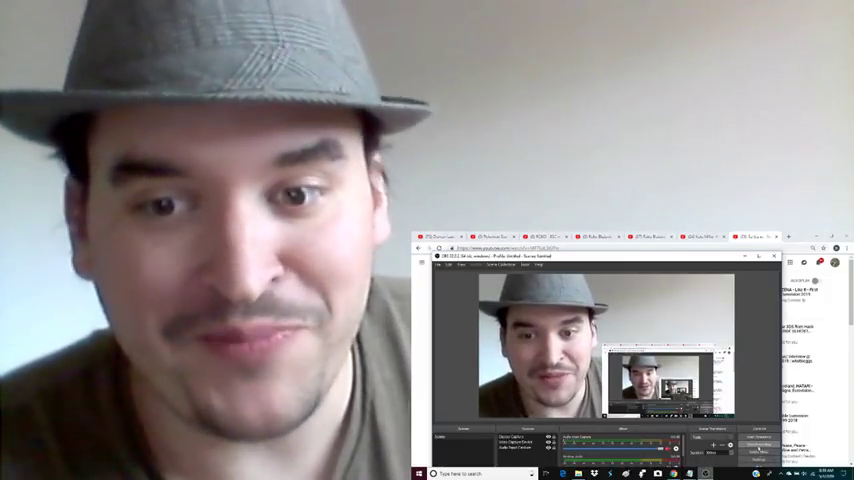